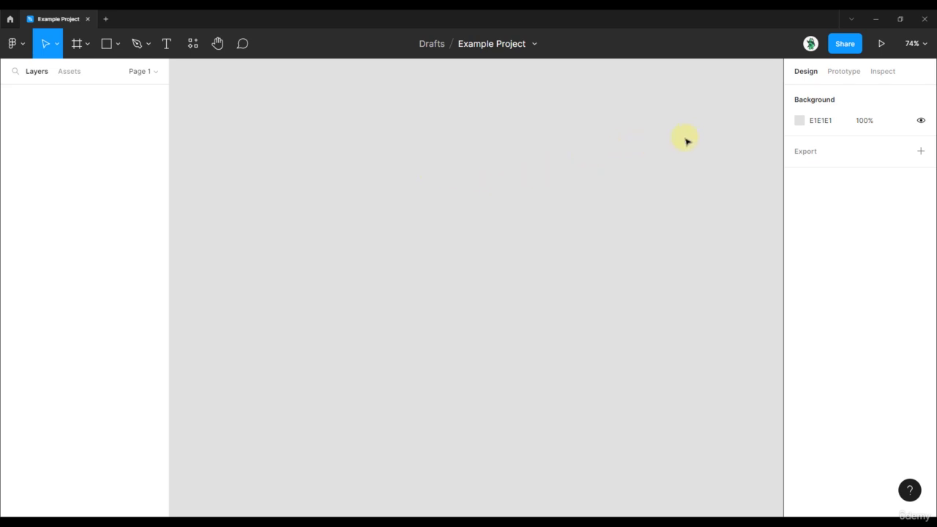
View the spotlight option offered under your own avatar in the Example Project file.
{"action": "left_click", "coordinate": [811, 43]}
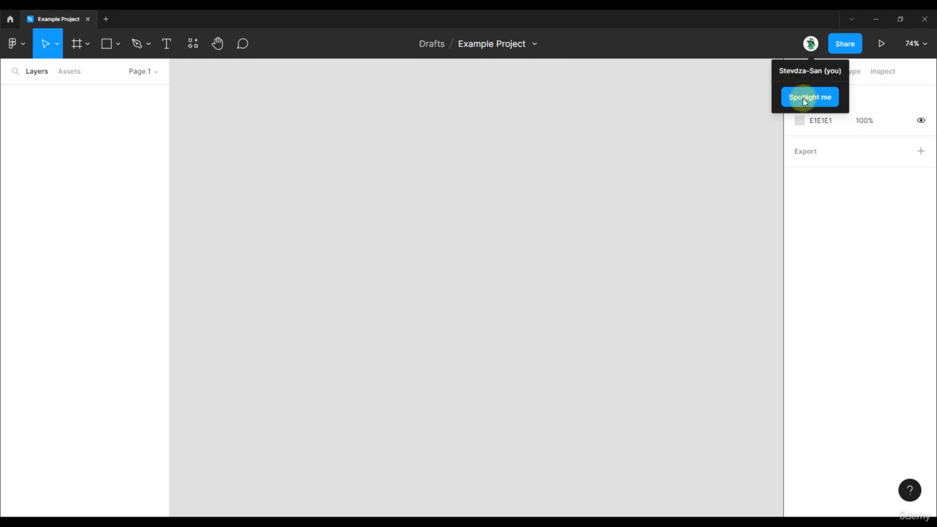
{"action": "left_click", "coordinate": [847, 53]}
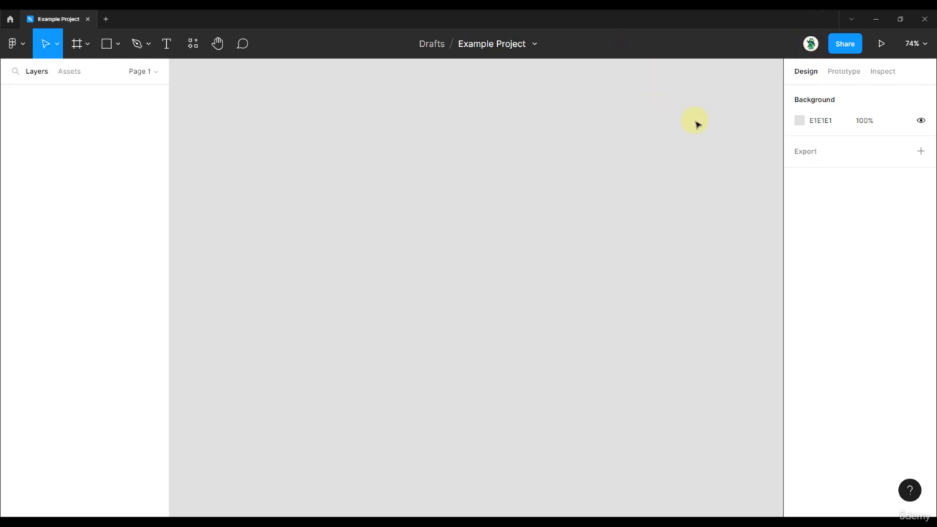
{"action": "left_click", "coordinate": [816, 46]}
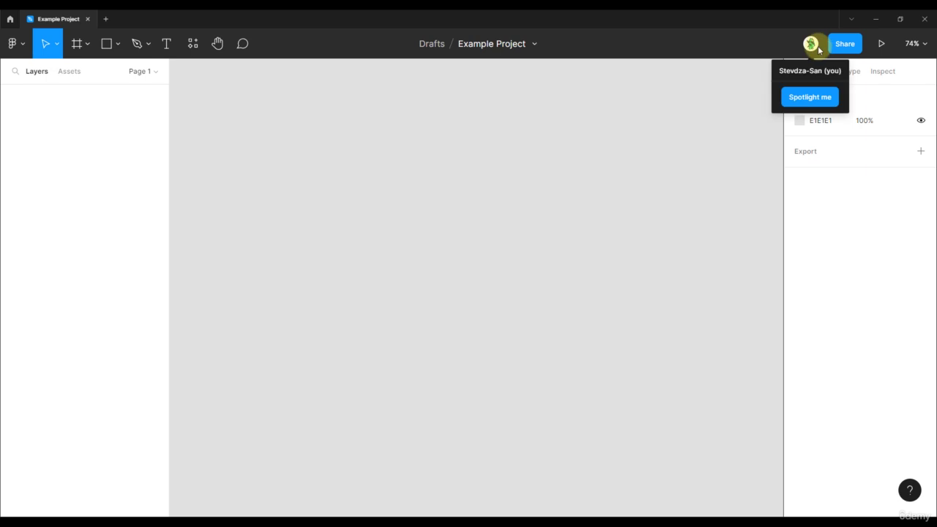
{"action": "left_click", "coordinate": [848, 46]}
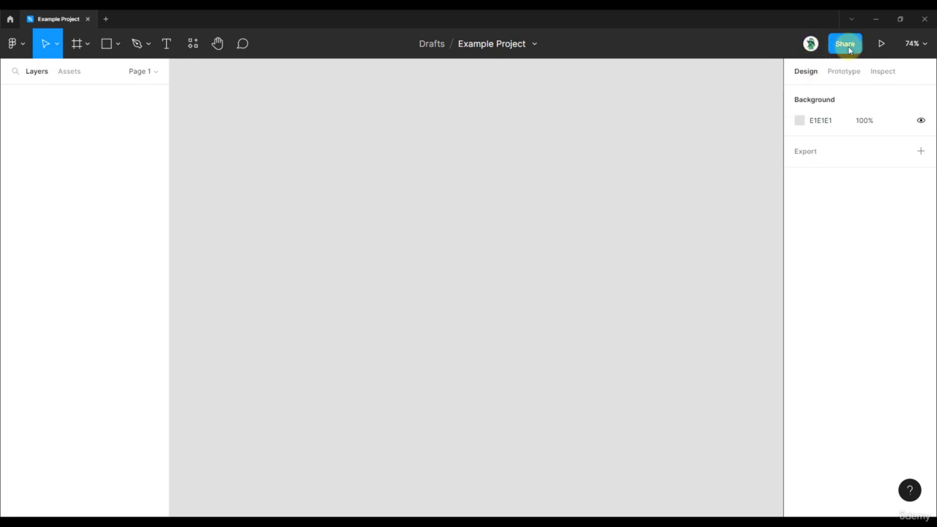
Open the file's sharing settings and review the permission choices for invited people.
{"action": "left_click", "coordinate": [847, 46]}
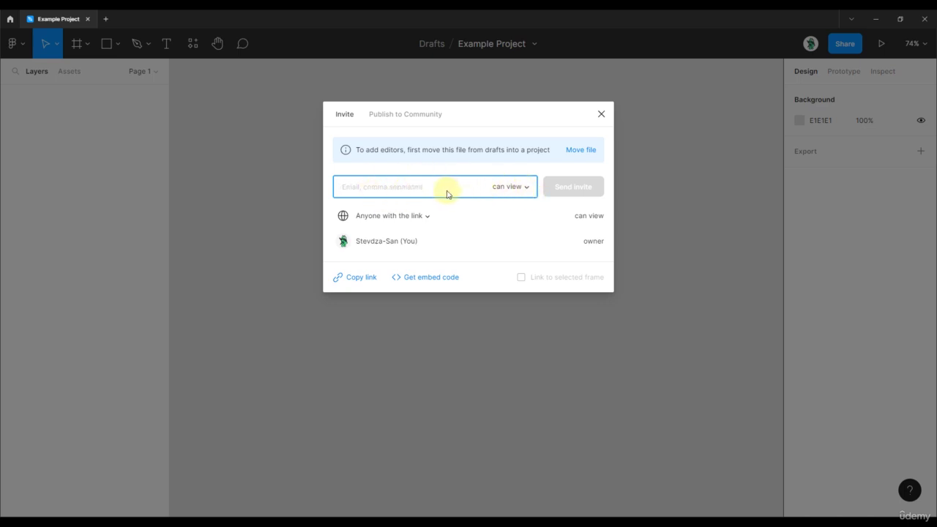
{"action": "left_click", "coordinate": [527, 189]}
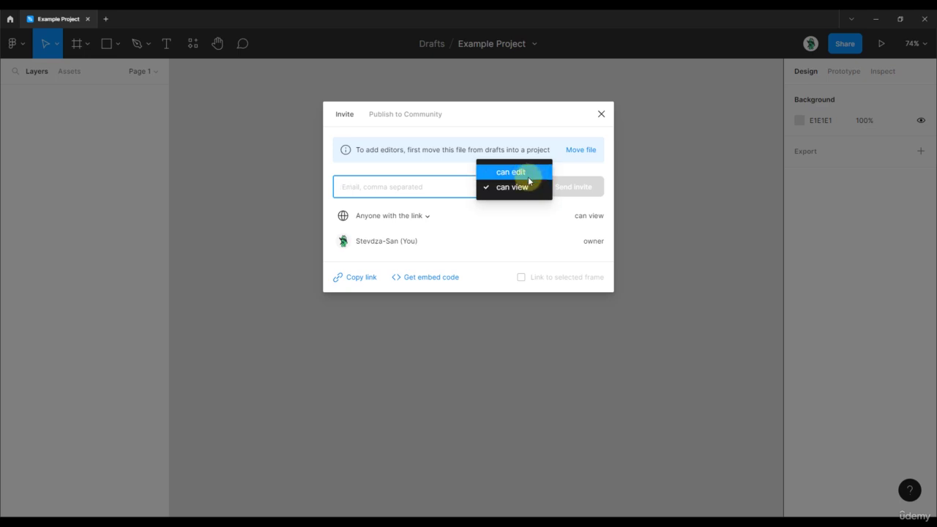
{"action": "left_click", "coordinate": [516, 221]}
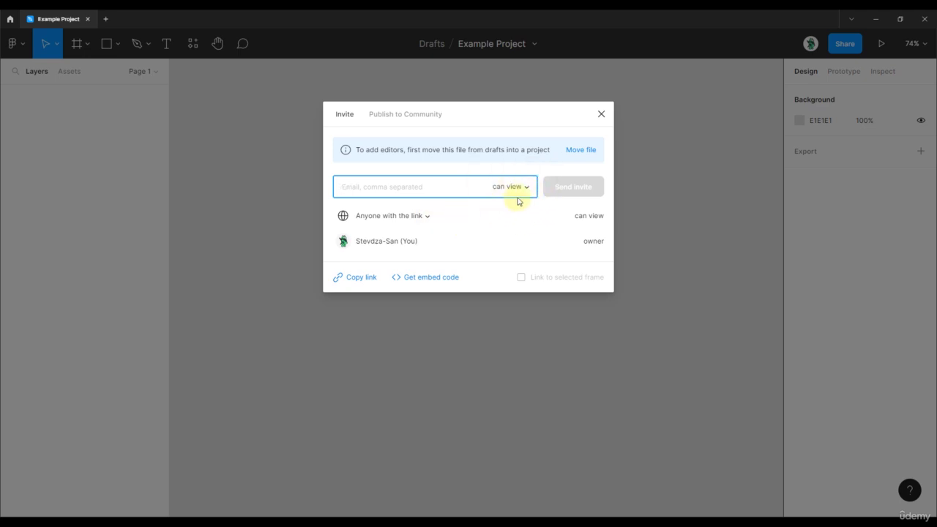
Keep the file's access at "Anyone with the link", copy the share link and close the sharing dialog.
{"action": "left_click", "coordinate": [430, 219]}
{"action": "left_click", "coordinate": [430, 218]}
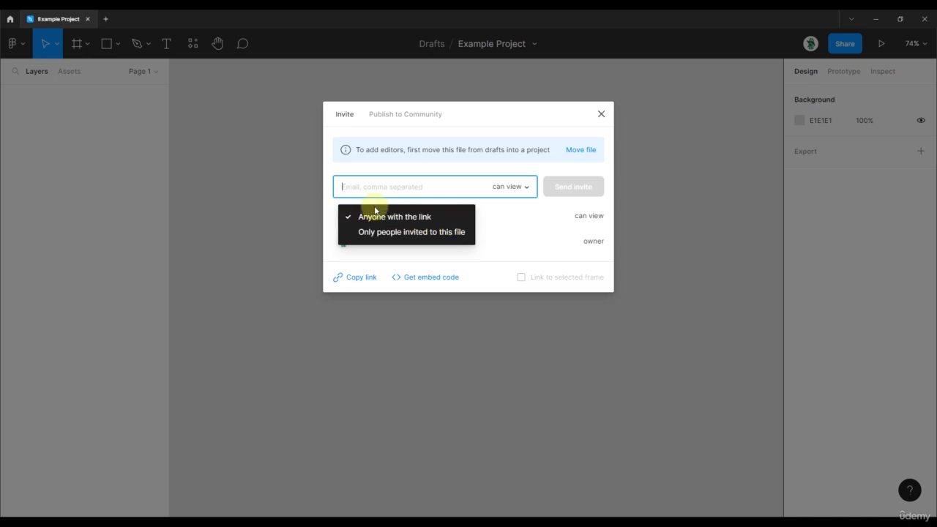
{"action": "left_click", "coordinate": [410, 217]}
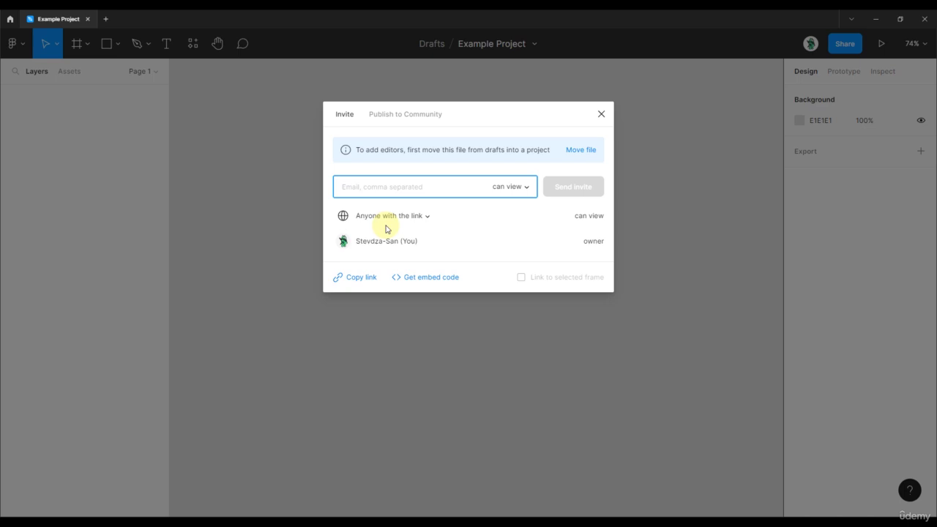
{"action": "left_click", "coordinate": [360, 278]}
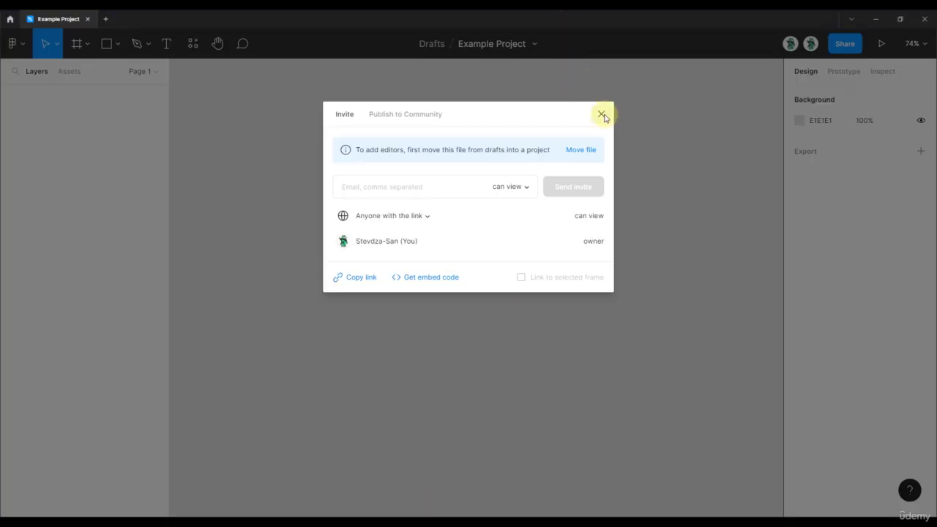
{"action": "left_click", "coordinate": [602, 114]}
Restore the Figma desktop window to a smaller size and fit it at full height over the screen's right half.
{"action": "double_click", "coordinate": [783, 21]}
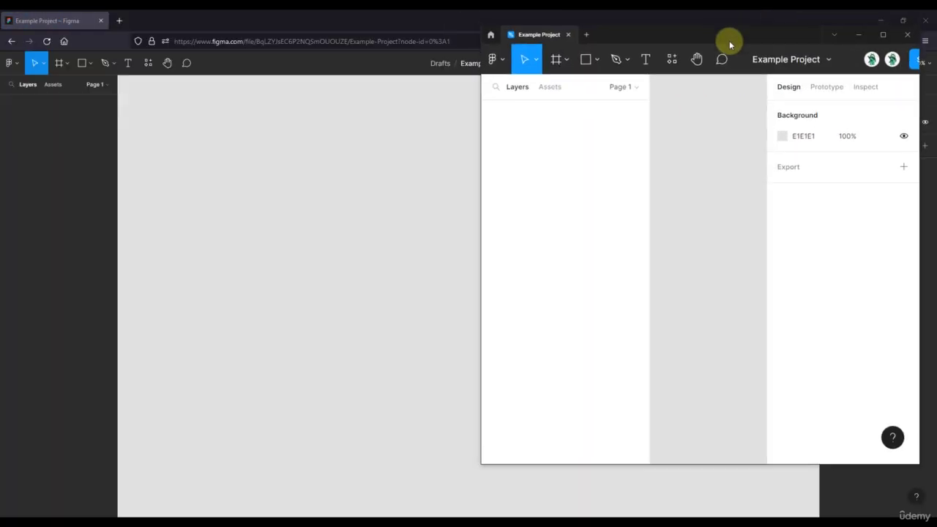
{"action": "left_click", "coordinate": [769, 469]}
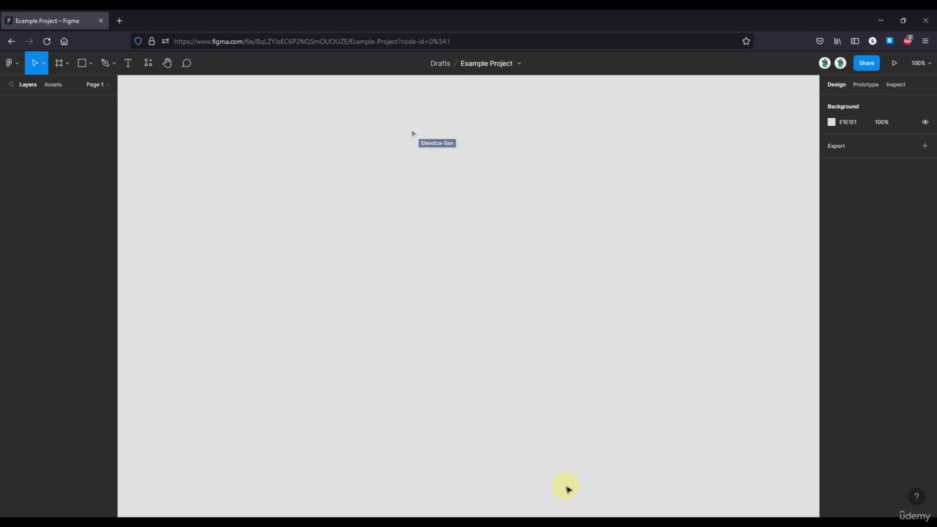
{"action": "left_click", "coordinate": [421, 517]}
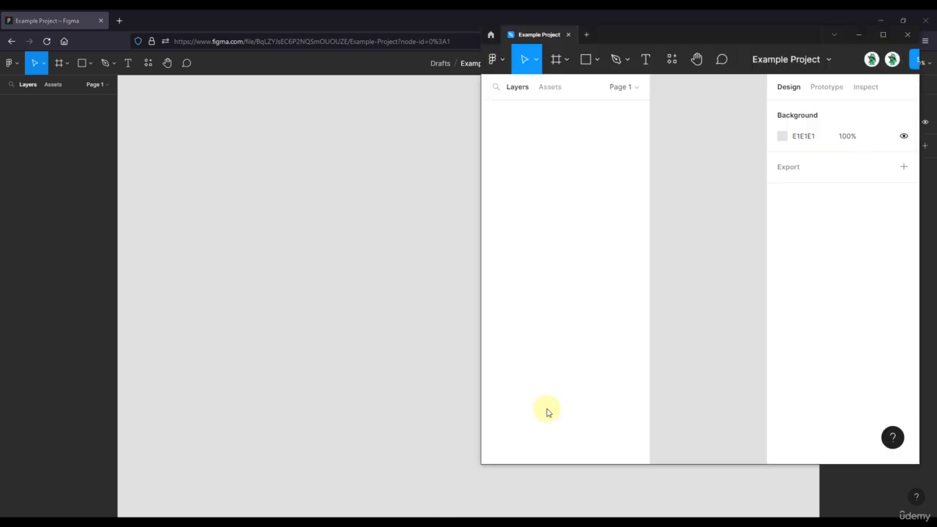
{"action": "double_click", "coordinate": [772, 29]}
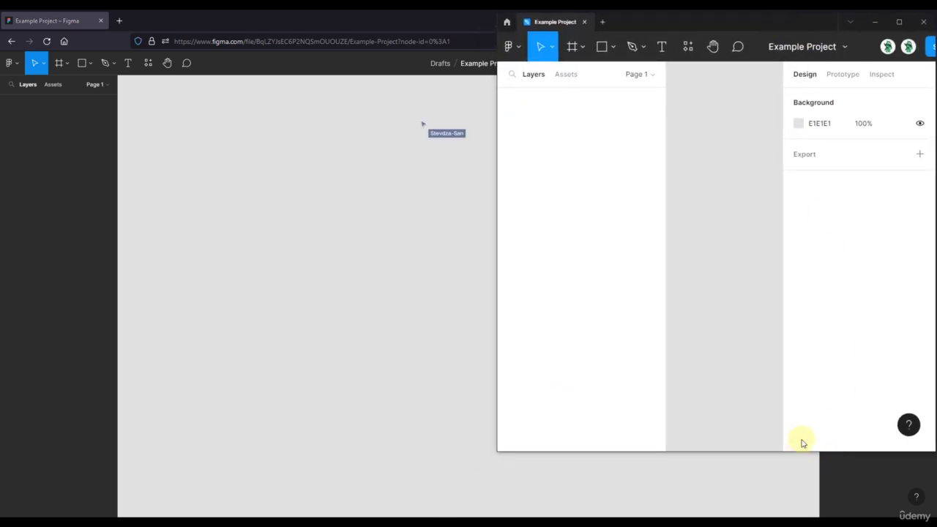
{"action": "left_click_drag", "start_coordinate": [782, 451], "coordinate": [781, 515]}
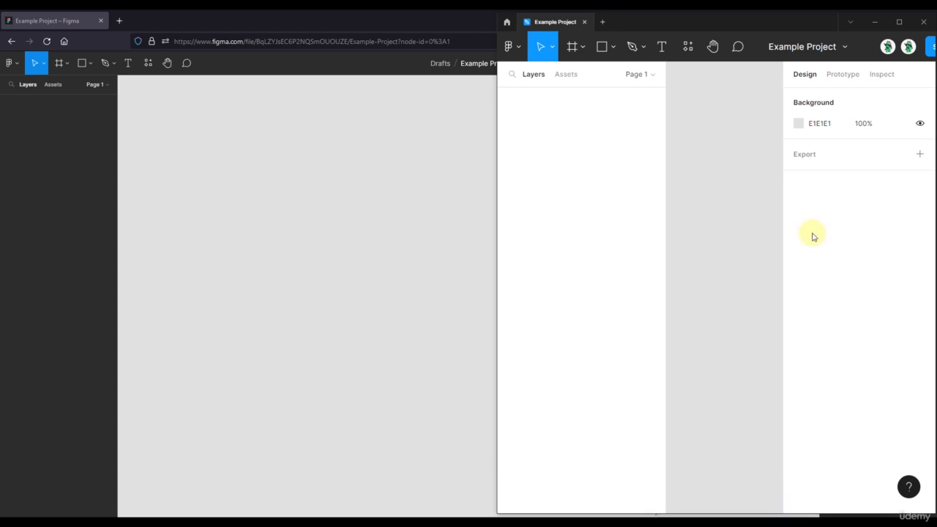
Examine the two participant avatars in the desktop window to see which options each one offers.
{"action": "left_click", "coordinate": [894, 50]}
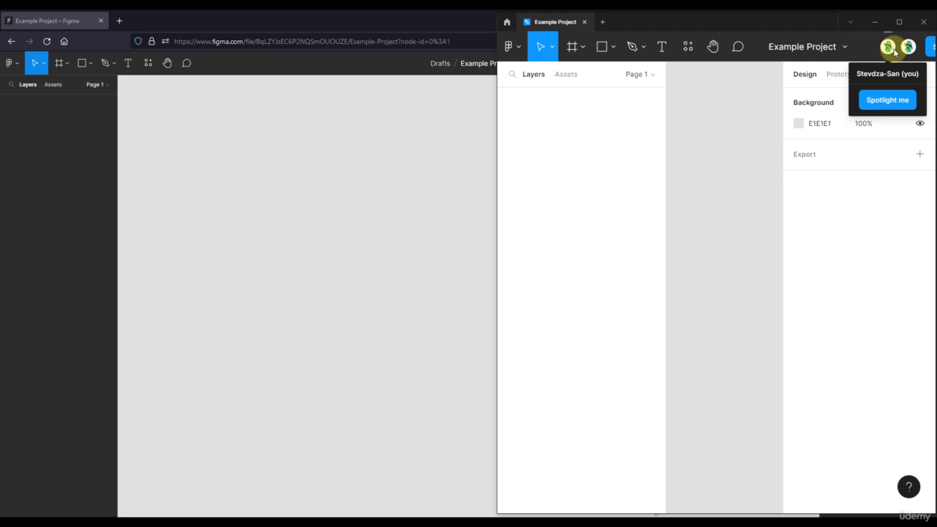
{"action": "left_click", "coordinate": [894, 51]}
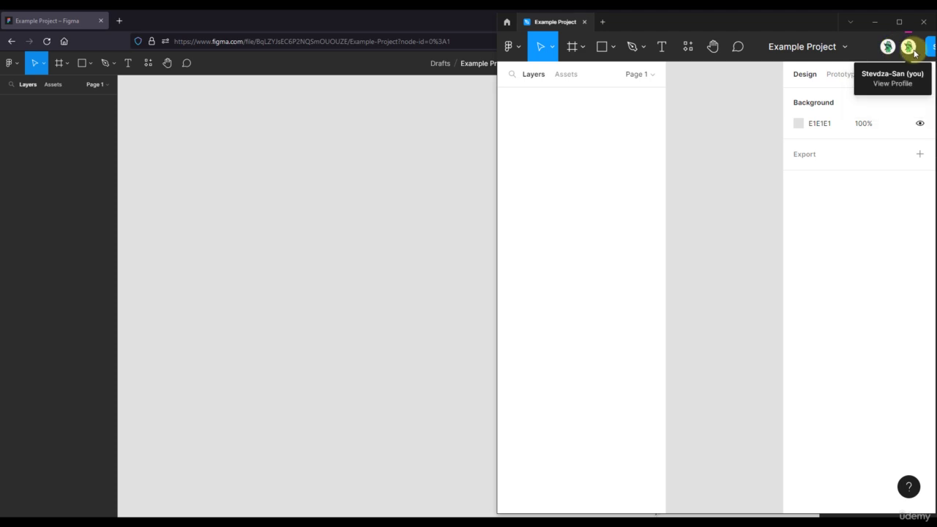
{"action": "left_click", "coordinate": [897, 52]}
{"action": "left_click", "coordinate": [899, 52]}
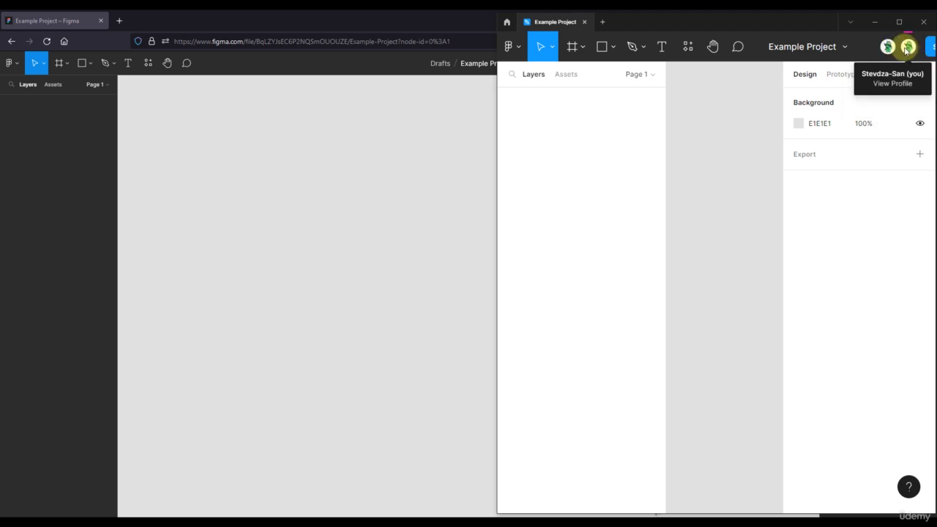
{"action": "left_click", "coordinate": [898, 53]}
{"action": "left_click", "coordinate": [898, 52]}
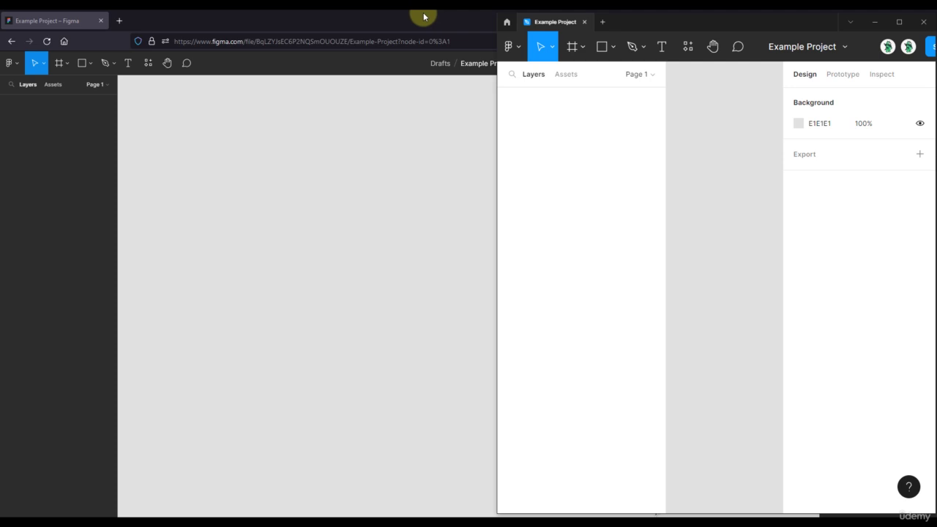
Fit the browser window beside the desktop window and start spotlighting yourself from the desktop file.
{"action": "left_click", "coordinate": [425, 16]}
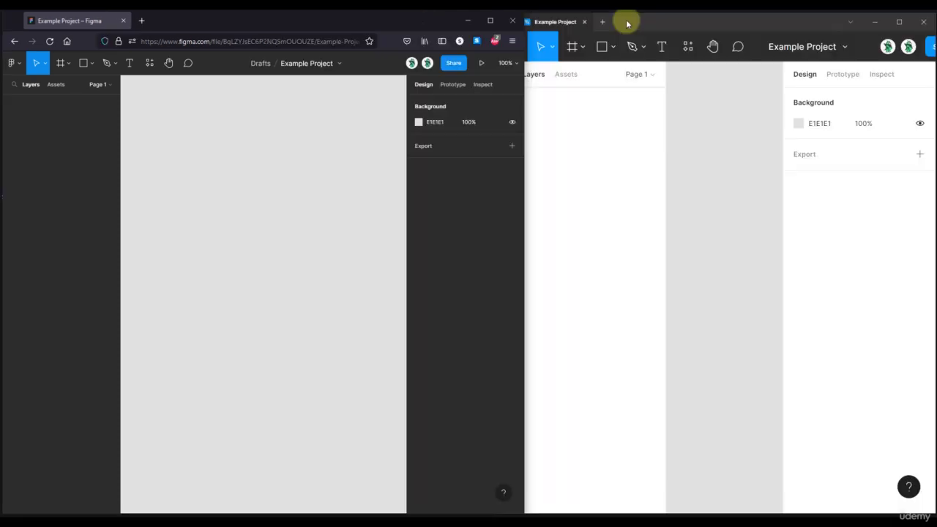
{"action": "mouse_move", "coordinate": [884, 50]}
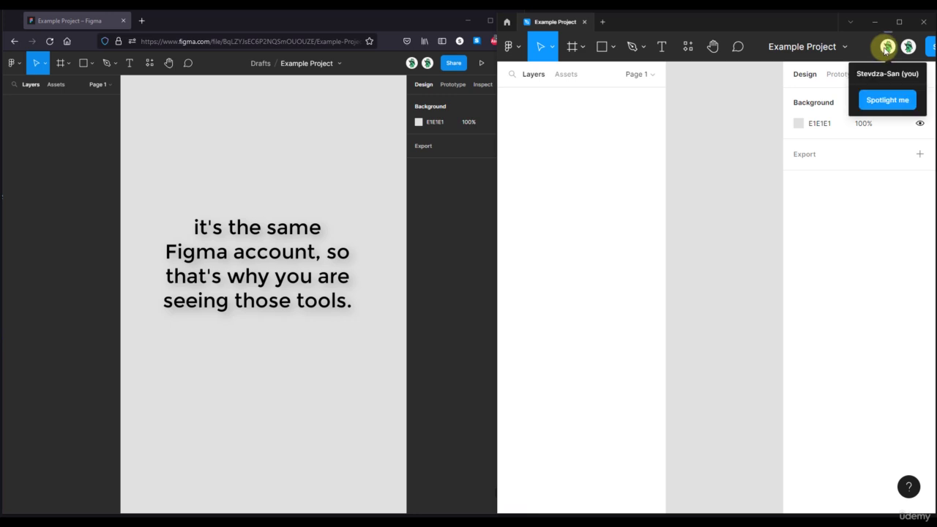
{"action": "left_click", "coordinate": [886, 100]}
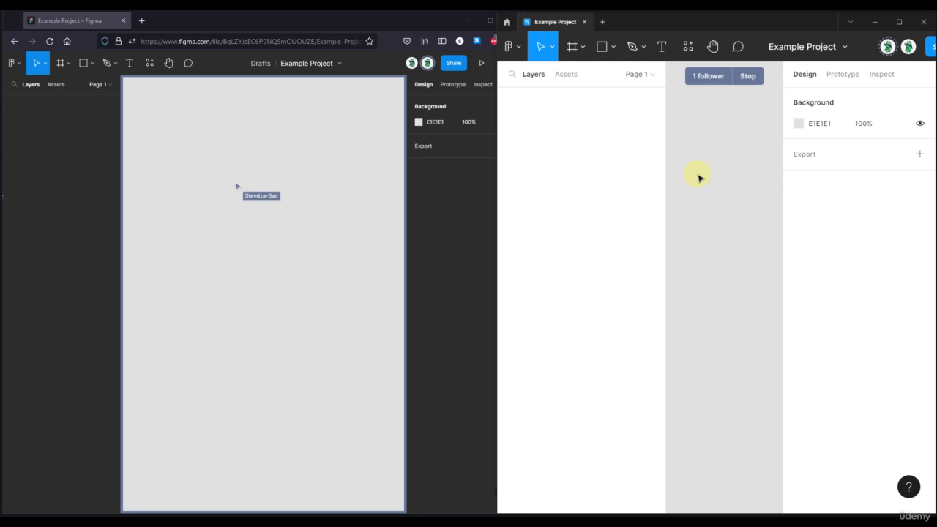
Hide the interface in the desktop file and draw a rectangle of about 520 × 309 on the canvas.
{"action": "key", "text": "ctrl+backslash"}
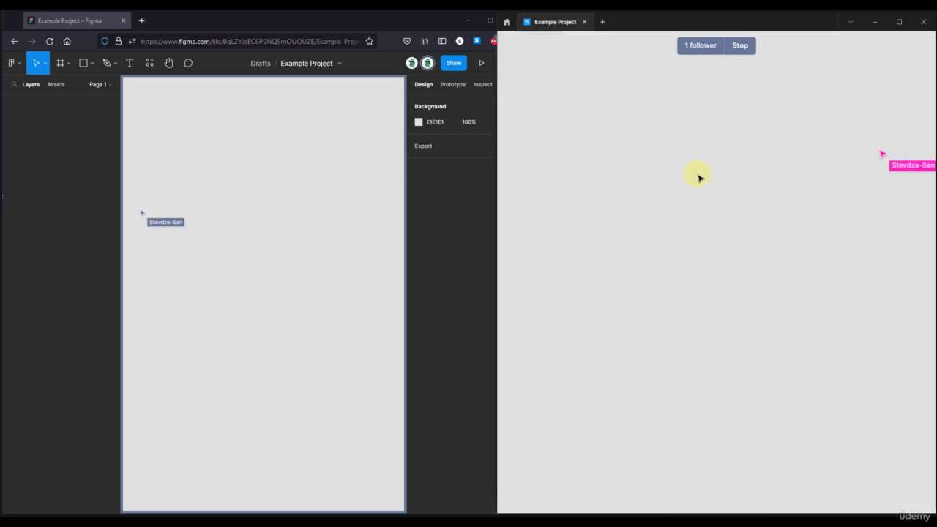
{"action": "key", "text": "r"}
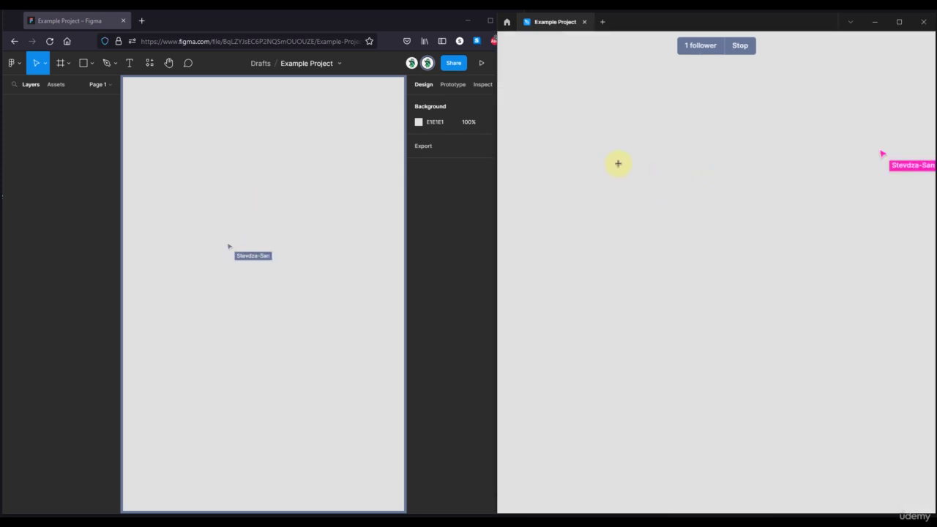
{"action": "mouse_move", "coordinate": [624, 141]}
{"action": "left_mouse_down"}
{"action": "mouse_move", "coordinate": [755, 263]}
{"action": "mouse_move", "coordinate": [868, 287]}
{"action": "left_mouse_up"}
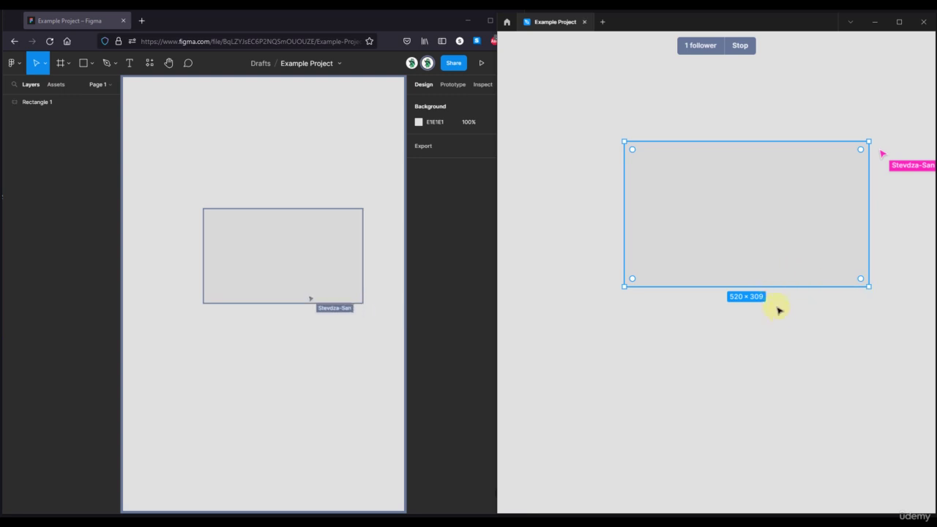
Pan the desktop canvas around the deselected rectangle to examine how the browser view follows the spotlight.
{"action": "left_click_drag", "start_coordinate": [839, 343], "coordinate": [696, 243]}
{"action": "left_click_drag", "start_coordinate": [817, 246], "coordinate": [610, 241]}
{"action": "left_click_drag", "start_coordinate": [759, 237], "coordinate": [839, 205]}
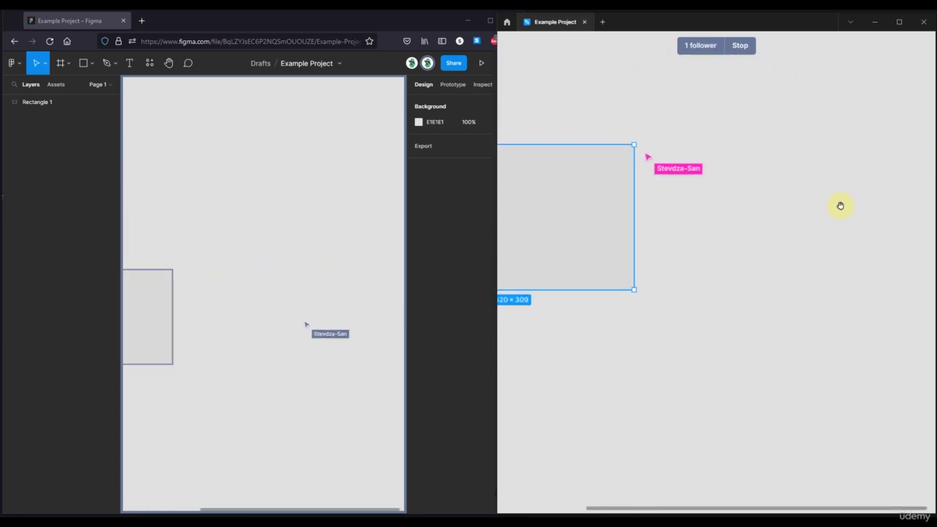
{"action": "left_click_drag", "start_coordinate": [611, 340], "coordinate": [708, 334]}
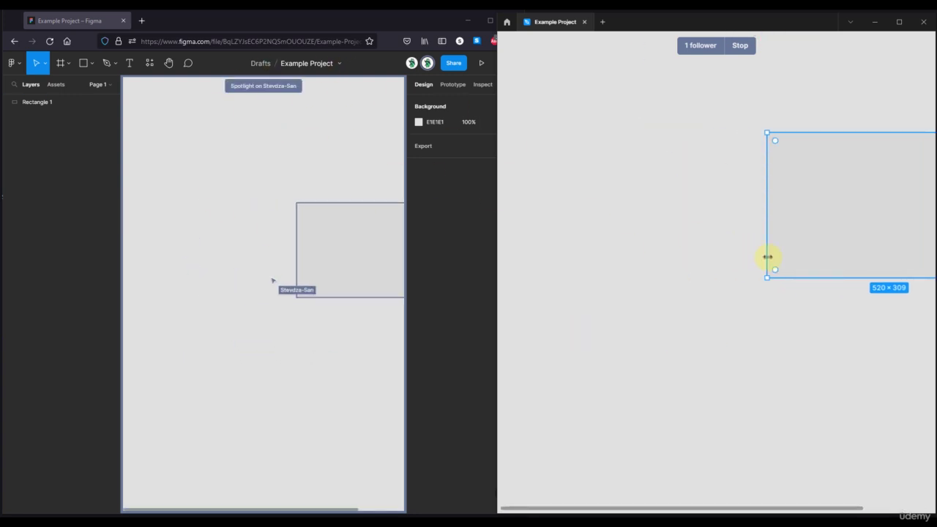
{"action": "left_click", "coordinate": [842, 323]}
{"action": "left_click_drag", "start_coordinate": [845, 323], "coordinate": [718, 341]}
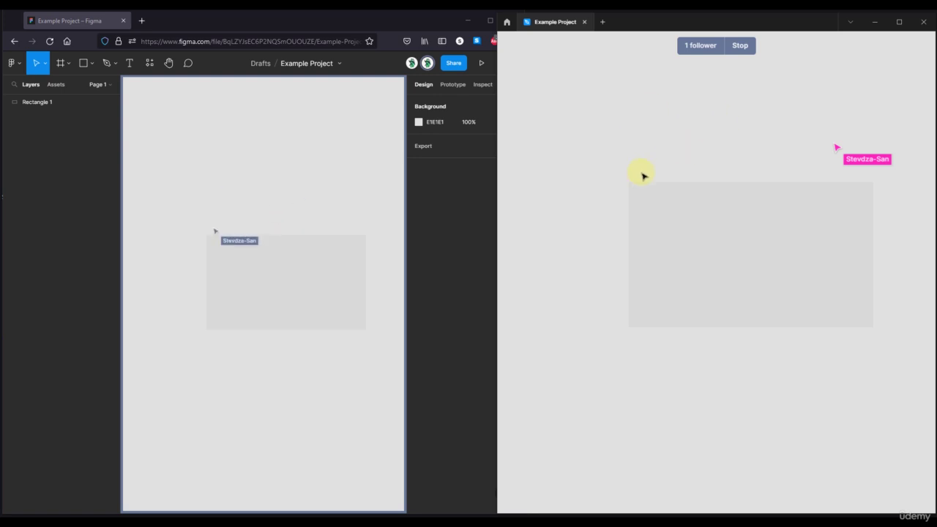
Check how the follower's view mirrors zooming out and in around the rectangle, and stop the spotlight session.
{"action": "scroll", "coordinate": [643, 176], "scroll_direction": "down", "scroll_amount": 5}
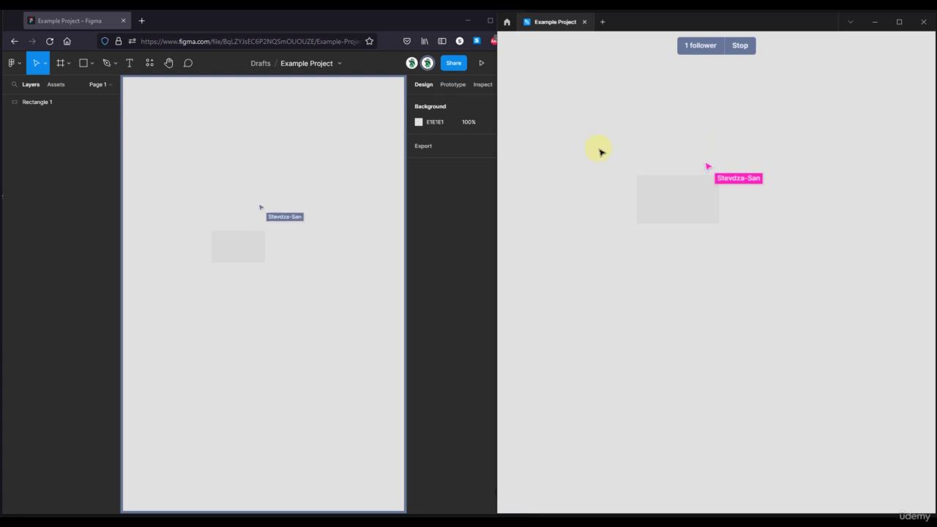
{"action": "scroll", "coordinate": [706, 136], "scroll_direction": "down", "scroll_amount": 2}
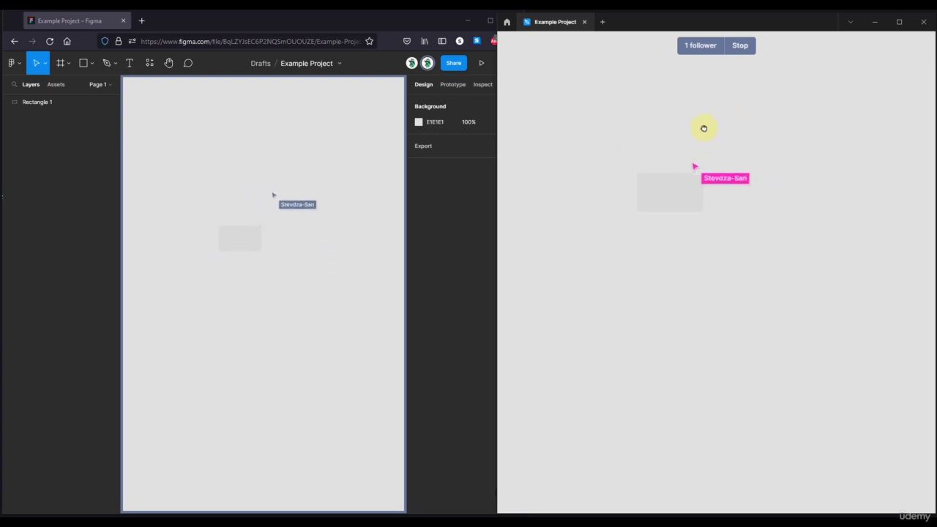
{"action": "scroll", "coordinate": [681, 161], "scroll_direction": "up", "scroll_amount": 3}
{"action": "scroll", "coordinate": [635, 183], "scroll_direction": "up", "scroll_amount": 3}
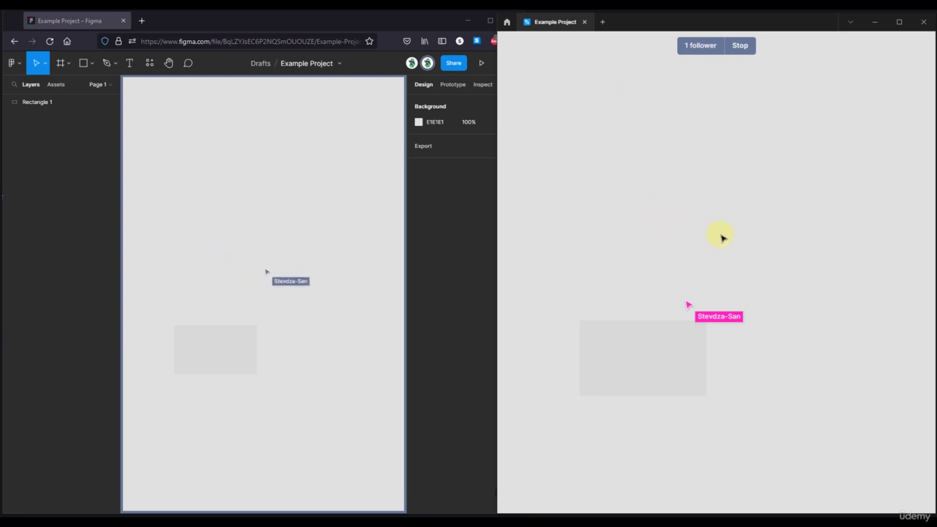
{"action": "left_click_drag", "start_coordinate": [626, 278], "coordinate": [654, 140]}
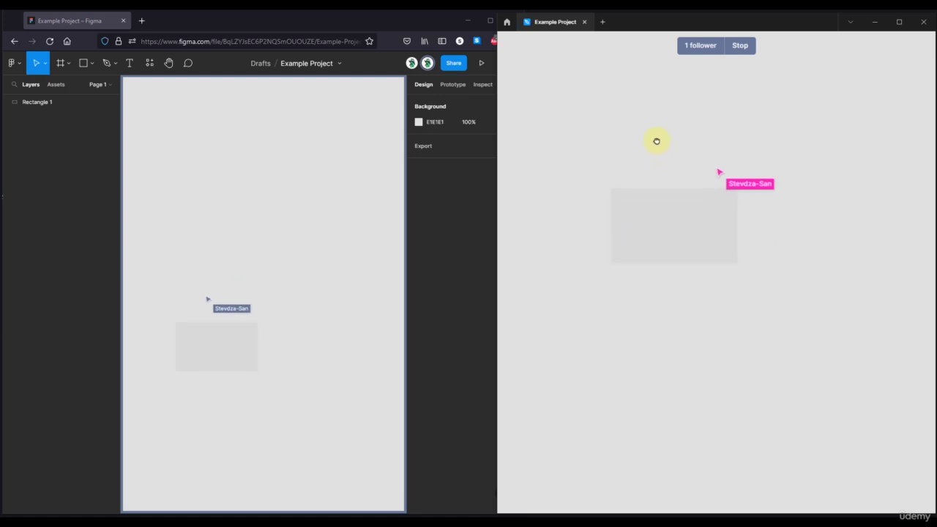
{"action": "left_click_drag", "start_coordinate": [661, 353], "coordinate": [715, 335]}
{"action": "scroll", "coordinate": [743, 188], "scroll_direction": "up", "scroll_amount": 4}
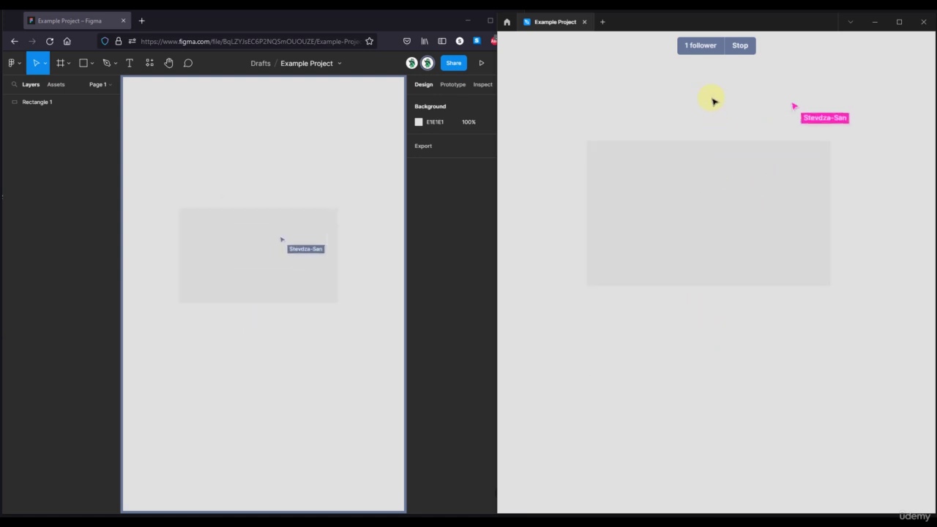
{"action": "left_click_drag", "start_coordinate": [759, 115], "coordinate": [750, 174]}
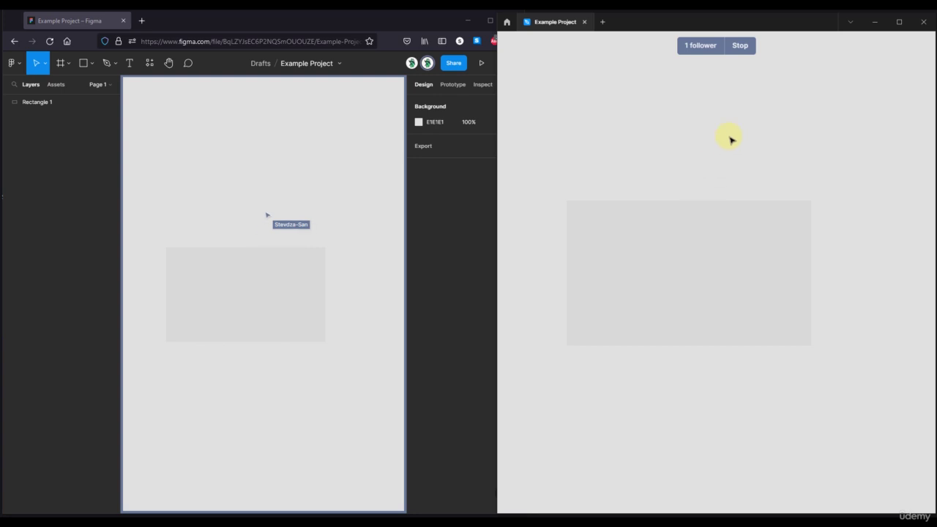
{"action": "left_click", "coordinate": [743, 47]}
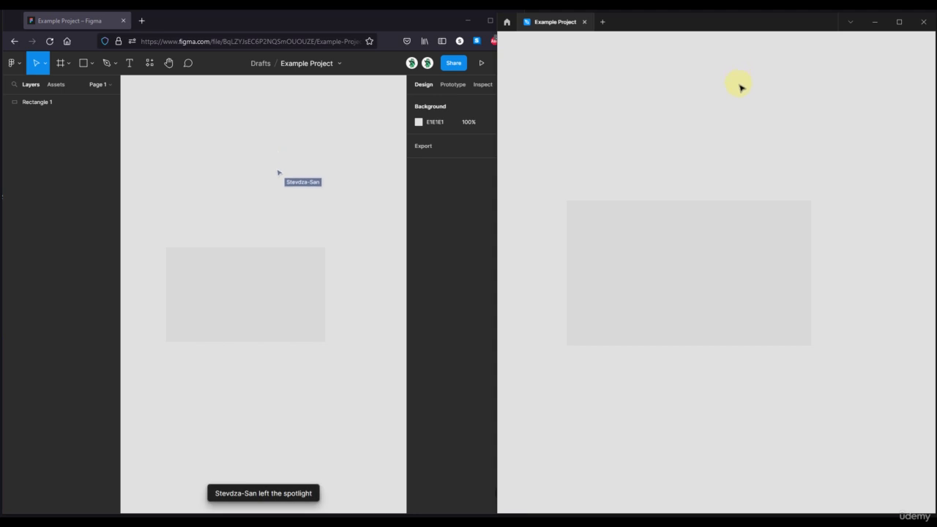
Show the hidden interface in the desktop file again, then briefly select and deselect the rectangle.
{"action": "key", "text": "ctrl+backslash"}
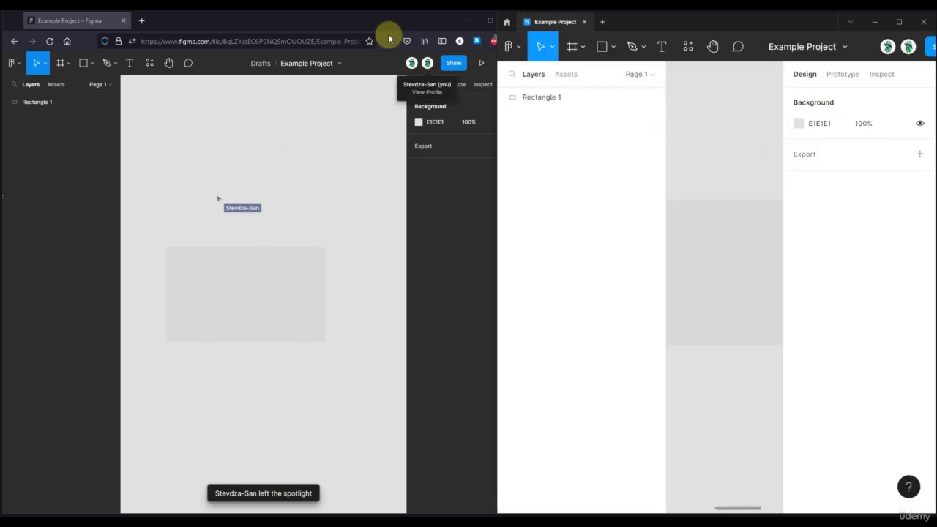
{"action": "left_click", "coordinate": [738, 221]}
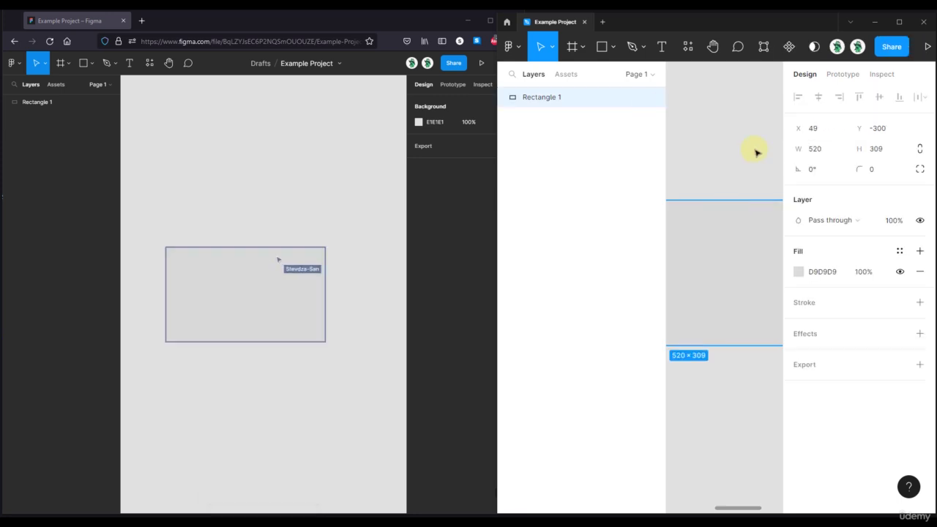
{"action": "left_click", "coordinate": [753, 150]}
Pan the desktop canvas away from the rectangle to compare it with the browser view while no spotlight is active.
{"action": "scroll", "coordinate": [753, 151], "scroll_direction": "right", "scroll_amount": 2}
{"action": "scroll", "coordinate": [820, 159], "scroll_direction": "left", "scroll_amount": 3}
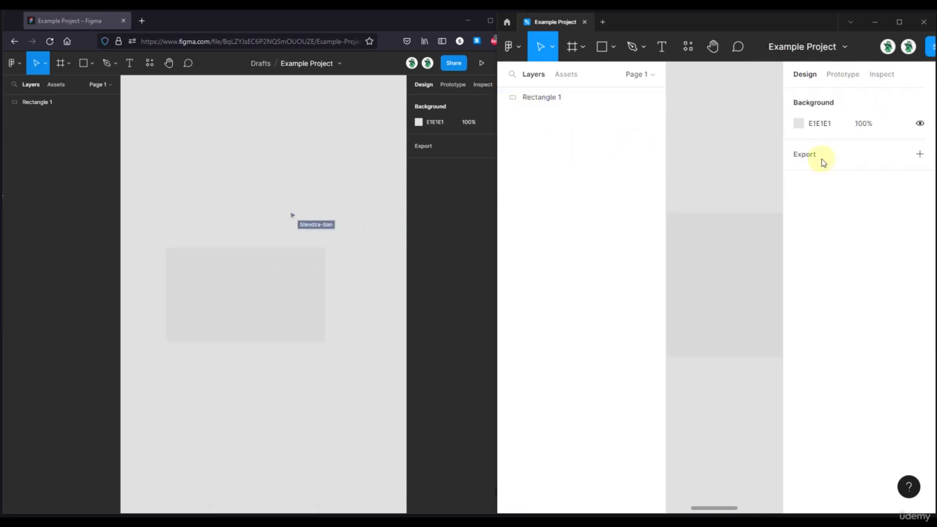
{"action": "left_click_drag", "start_coordinate": [729, 162], "coordinate": [639, 161]}
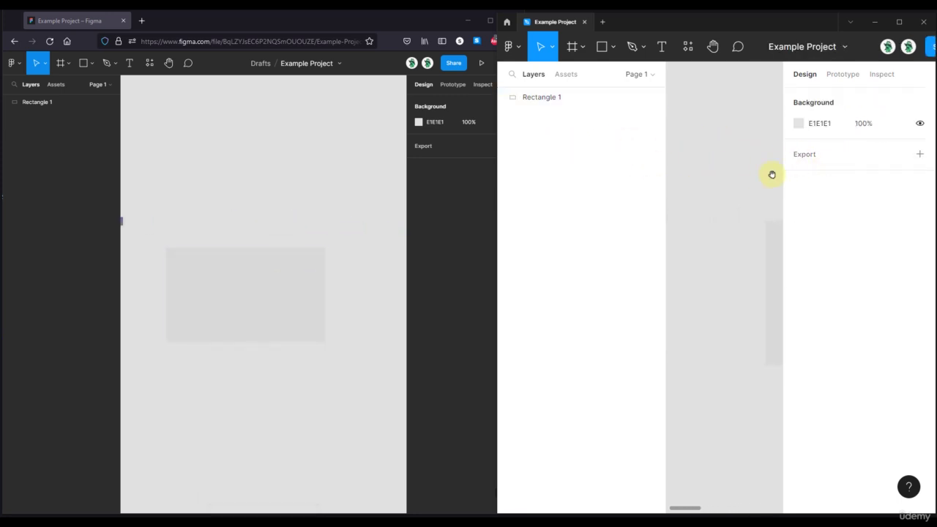
{"action": "mouse_move", "coordinate": [772, 176]}
{"action": "left_mouse_down"}
{"action": "mouse_move", "coordinate": [678, 171]}
{"action": "mouse_move", "coordinate": [648, 177]}
{"action": "mouse_move", "coordinate": [637, 196]}
{"action": "left_mouse_up"}
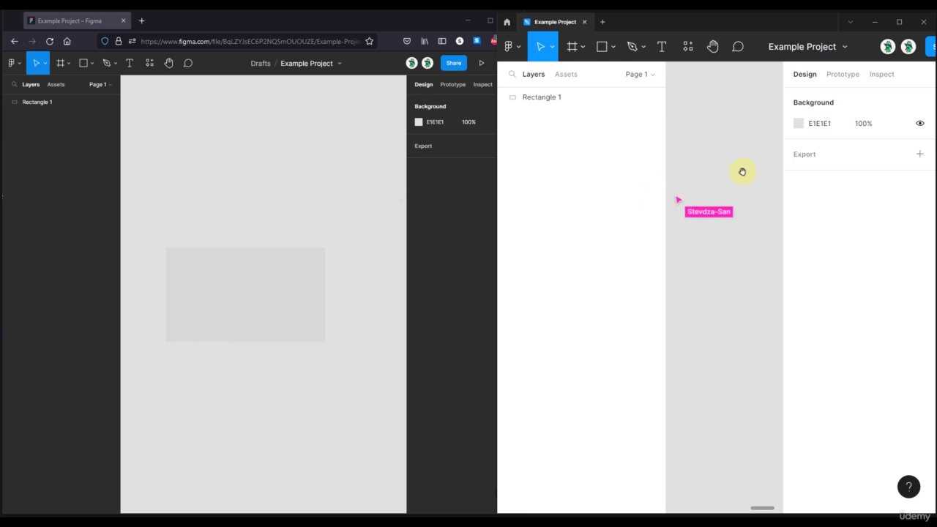
{"action": "left_click_drag", "start_coordinate": [743, 172], "coordinate": [720, 186]}
Spotlight yourself again from the desktop file so the browser view follows, and stop the spotlight session.
{"action": "left_click", "coordinate": [887, 49]}
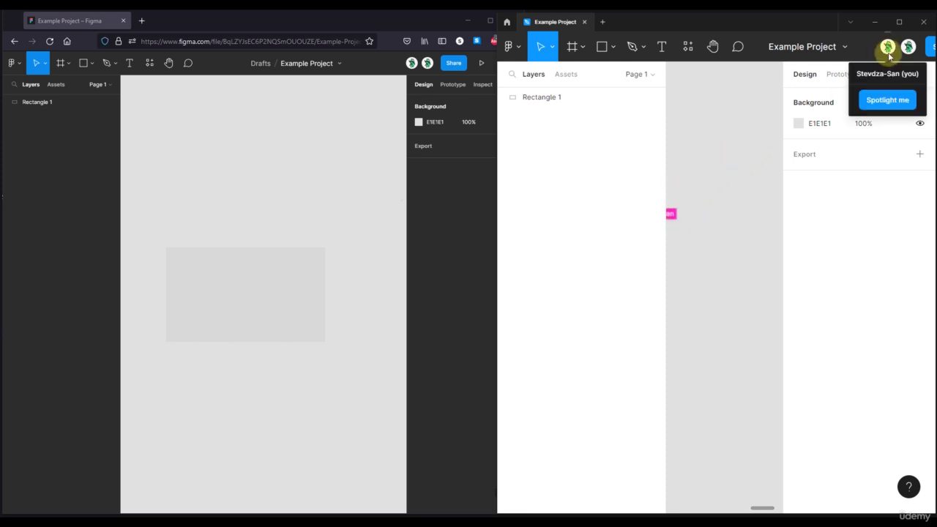
{"action": "left_click", "coordinate": [887, 99]}
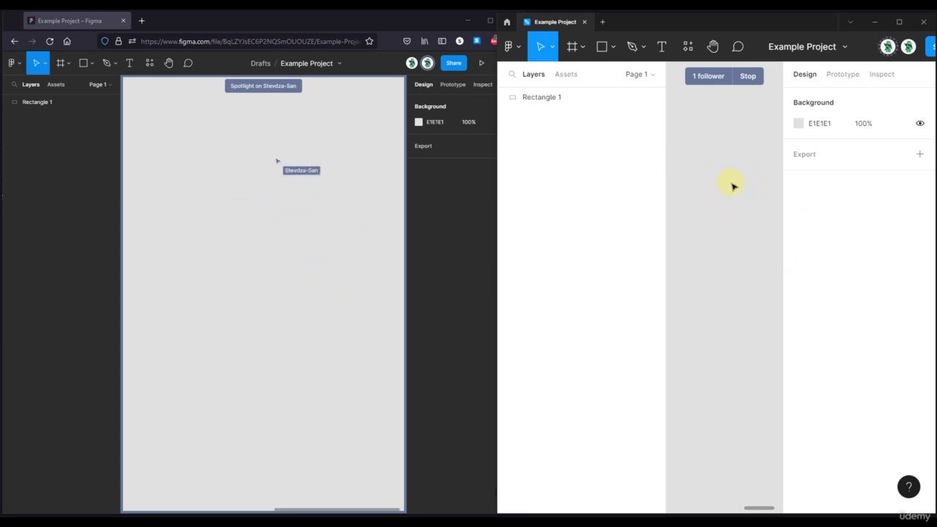
{"action": "left_click", "coordinate": [746, 76]}
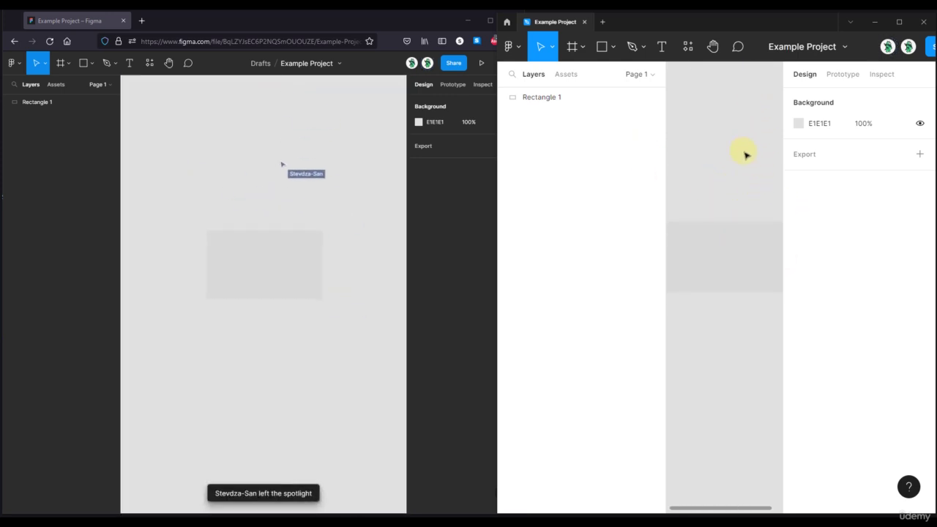
Zoom and pan the desktop canvas around the rectangle to check the browser view after ending the spotlight.
{"action": "scroll", "coordinate": [746, 154], "scroll_direction": "down", "scroll_amount": 3}
{"action": "left_click_drag", "start_coordinate": [749, 140], "coordinate": [716, 156]}
{"action": "scroll", "coordinate": [691, 169], "scroll_direction": "up", "scroll_amount": 3}
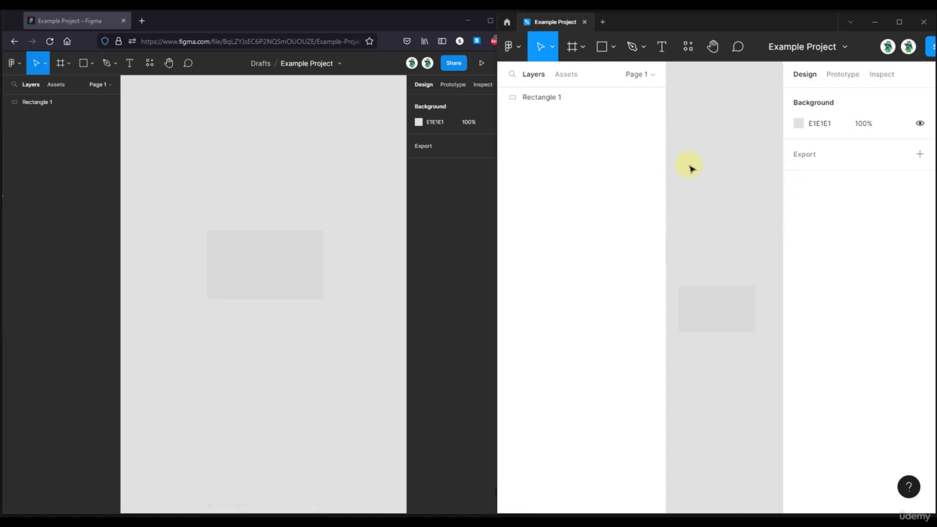